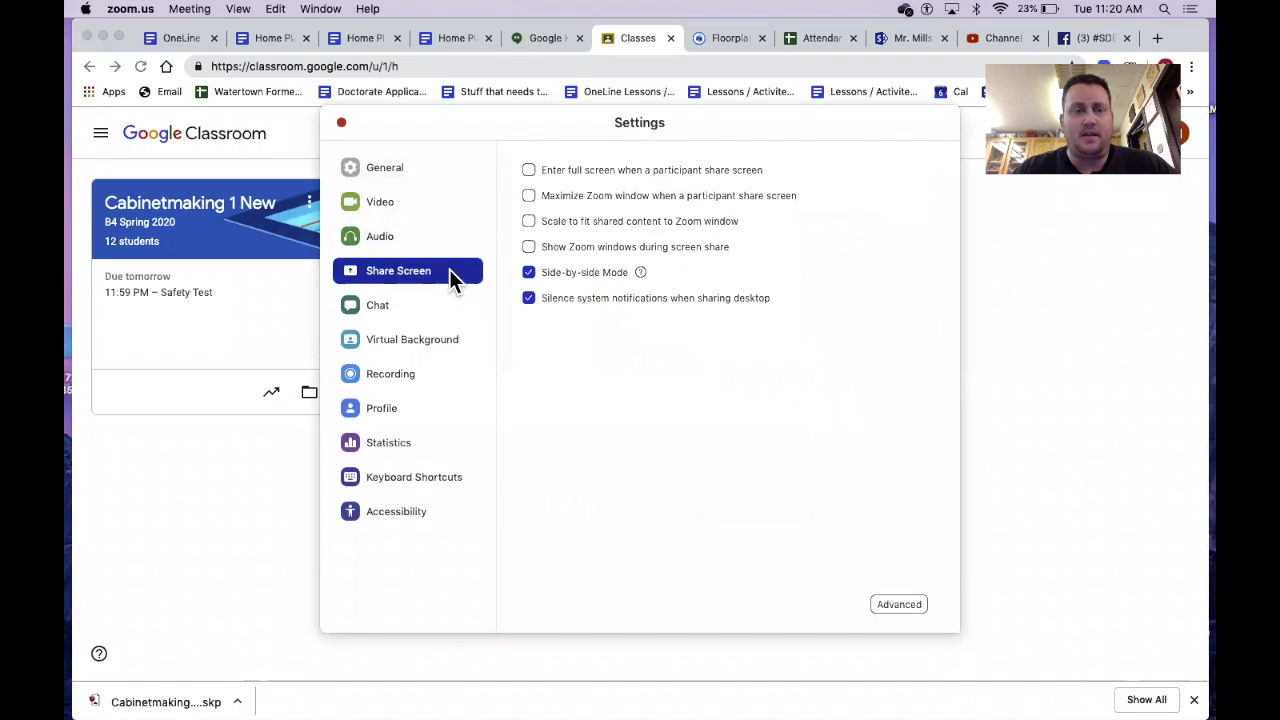
Set the advanced screen-sharing capture mode to Advanced copy without window filtering and close the settings.
left_click(900, 605)
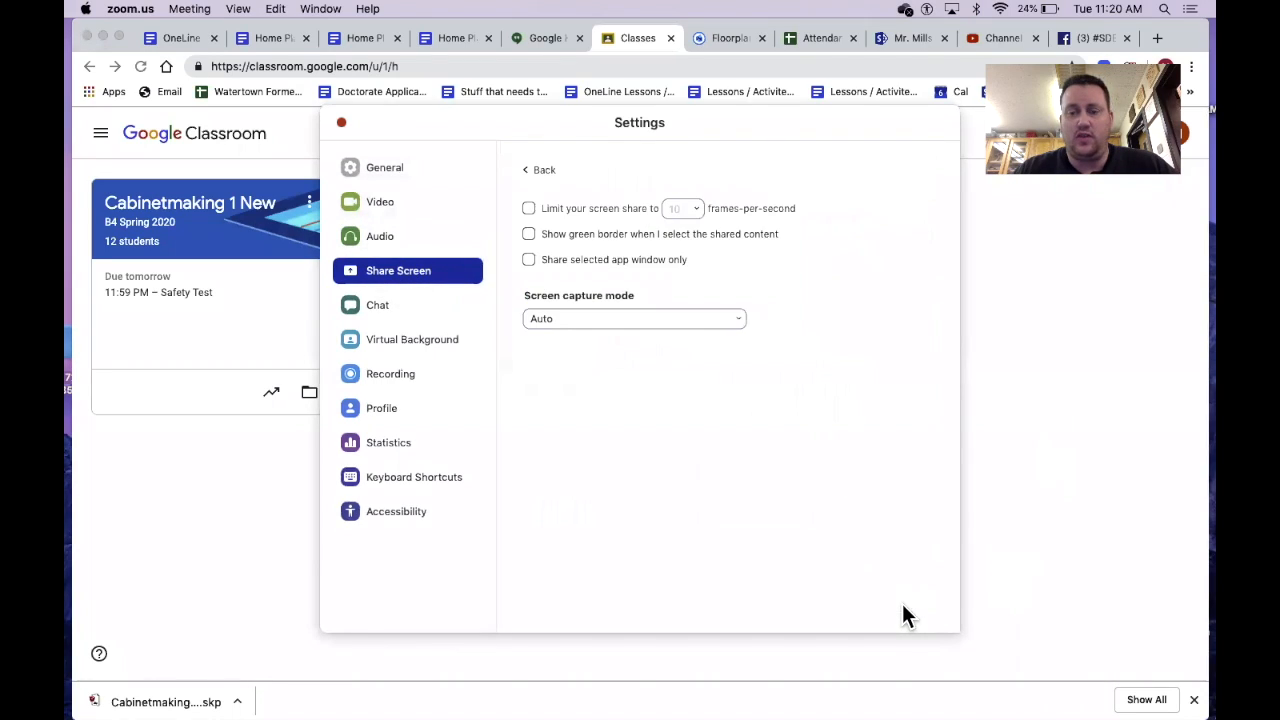
left_click(735, 310)
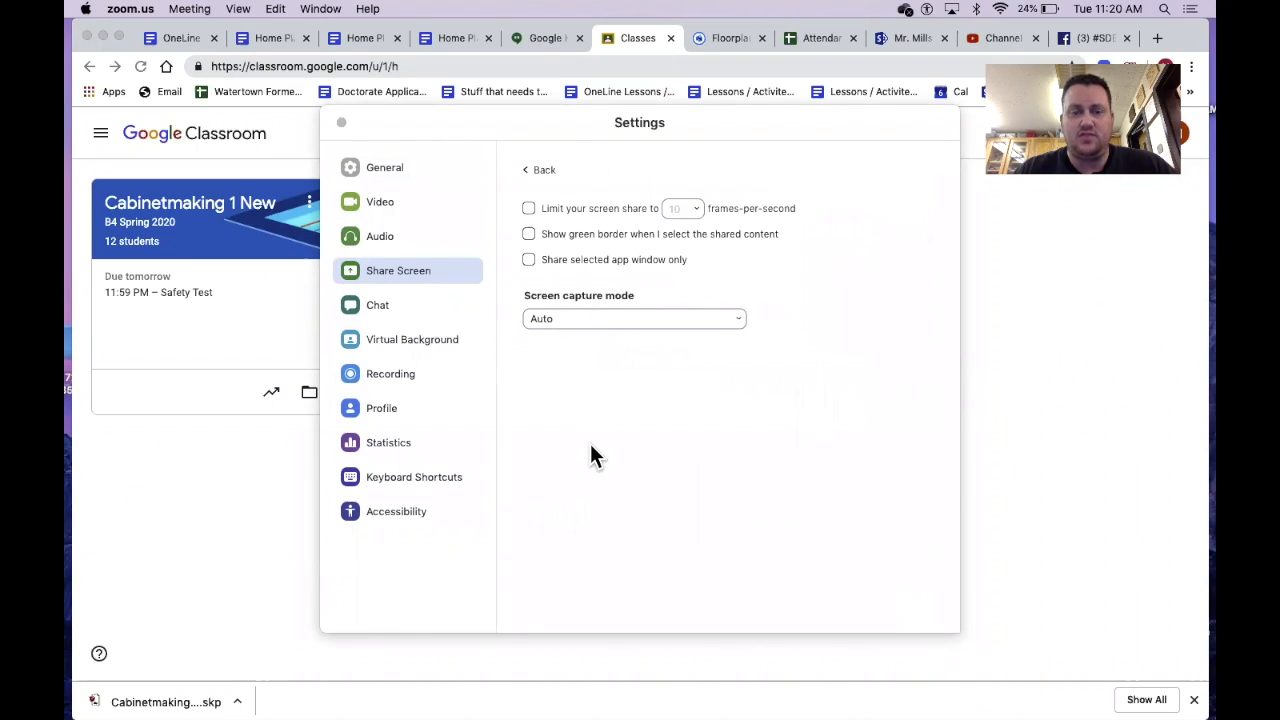
left_click(736, 318)
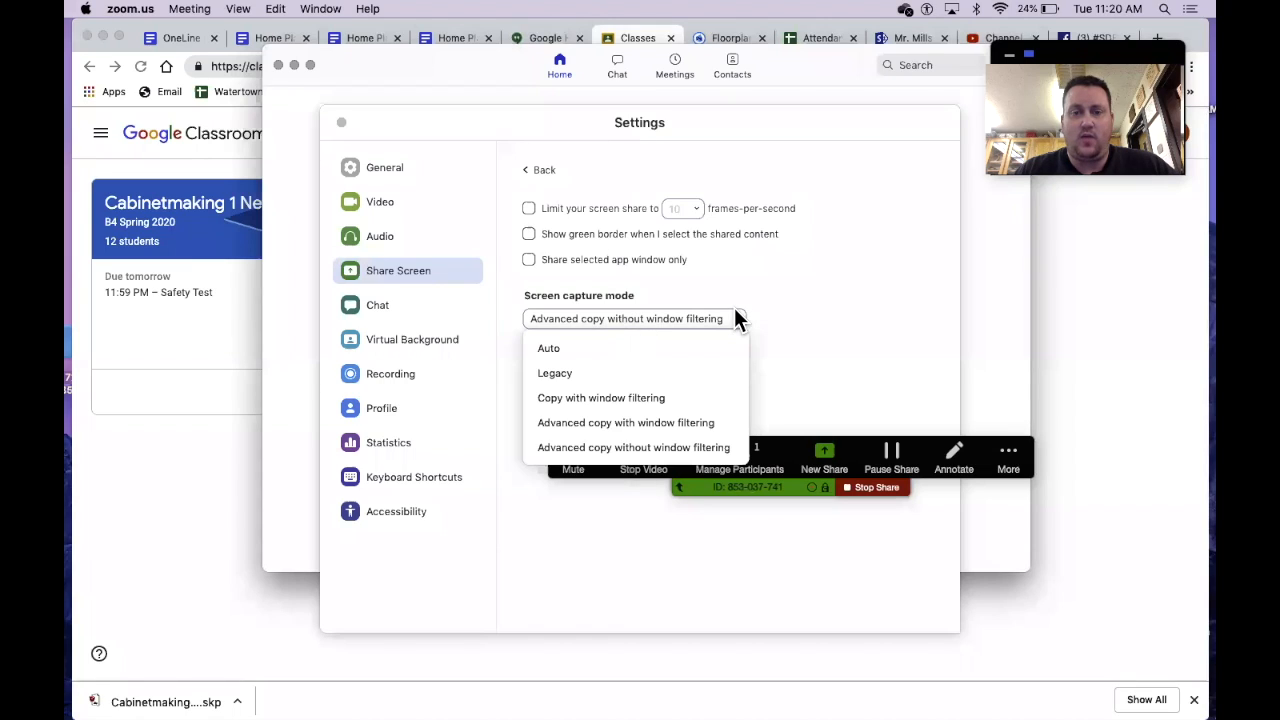
left_click(705, 450)
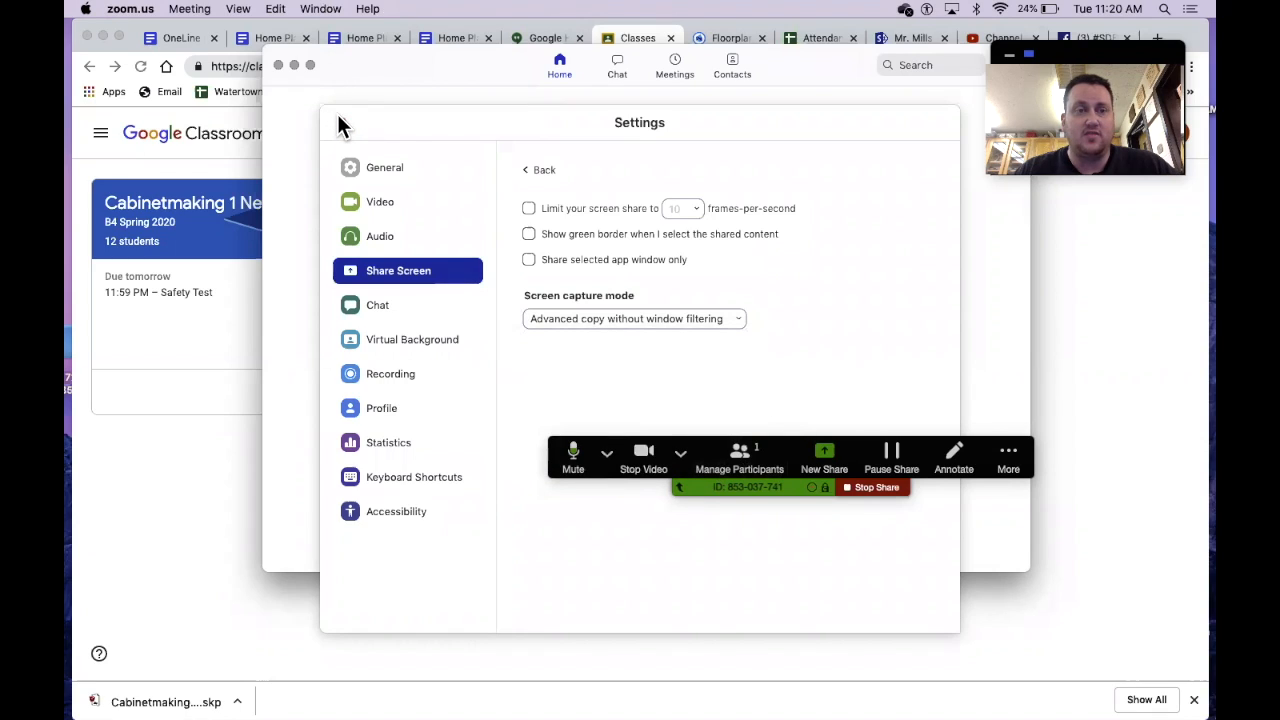
left_click(336, 119)
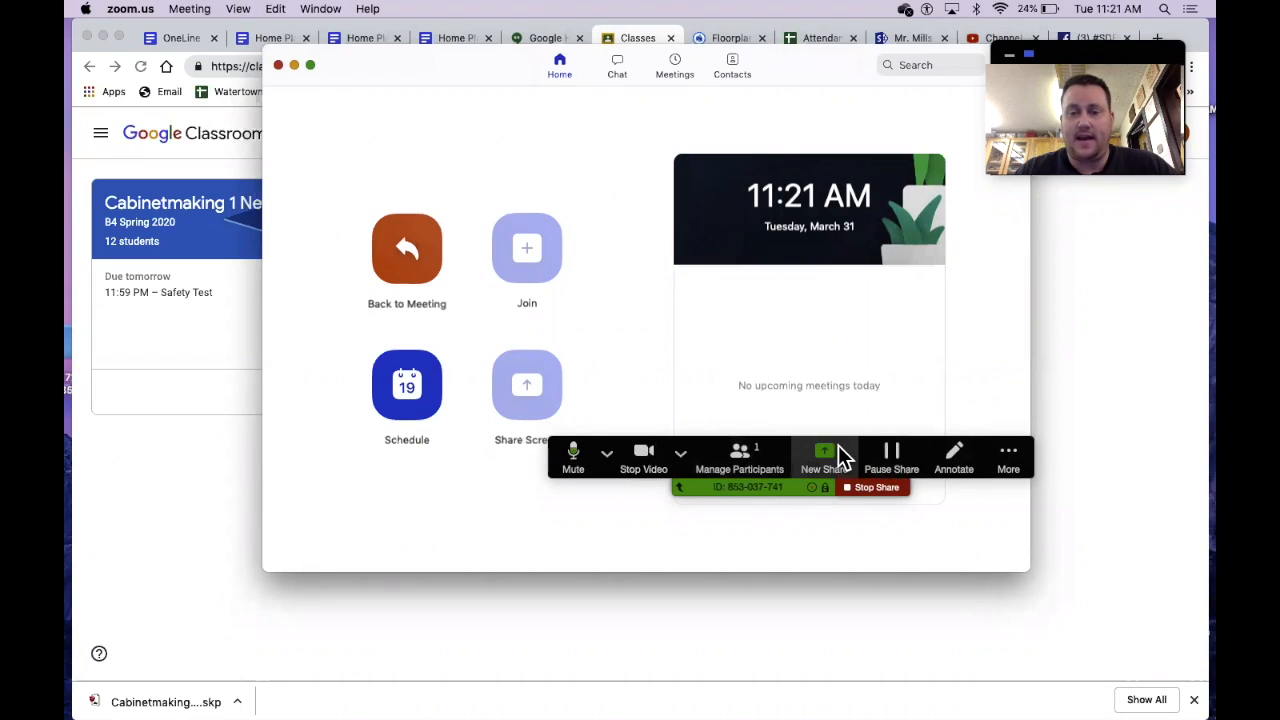
Move the floating meeting controls lower on the shared screen and view their additional recording and sharing options.
left_click_drag(1030, 465, 875, 532)
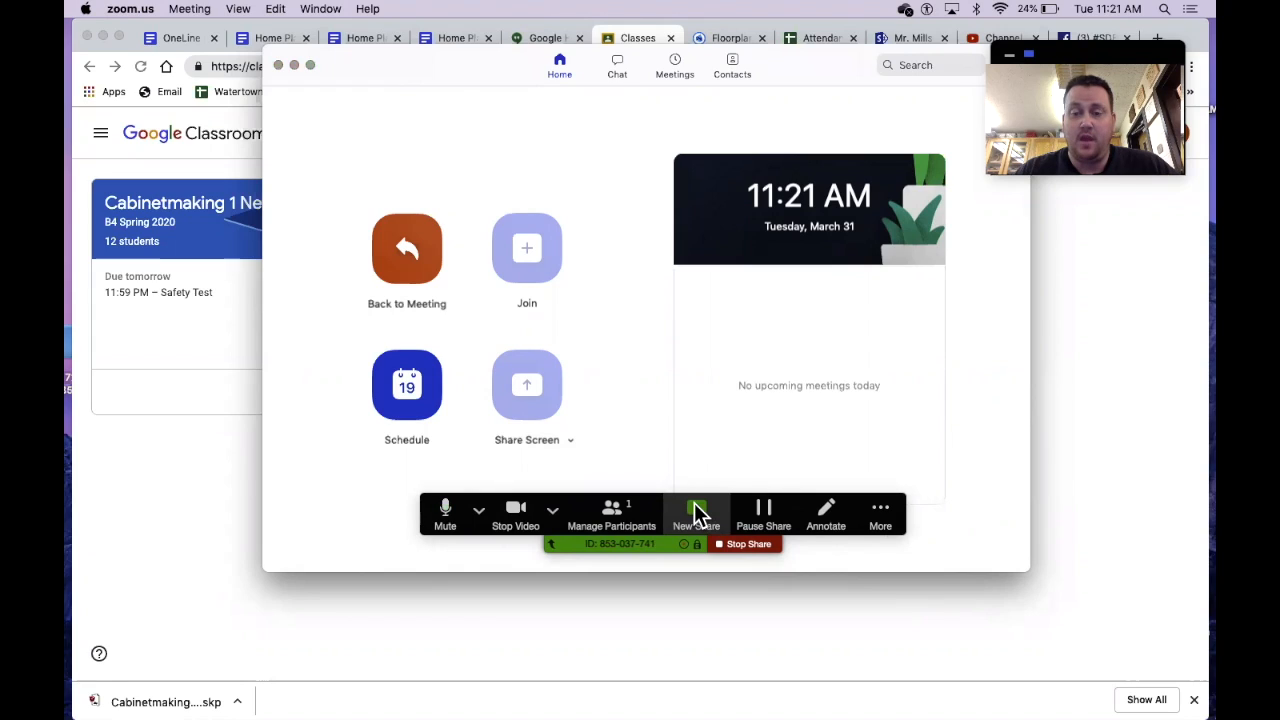
left_click(884, 515)
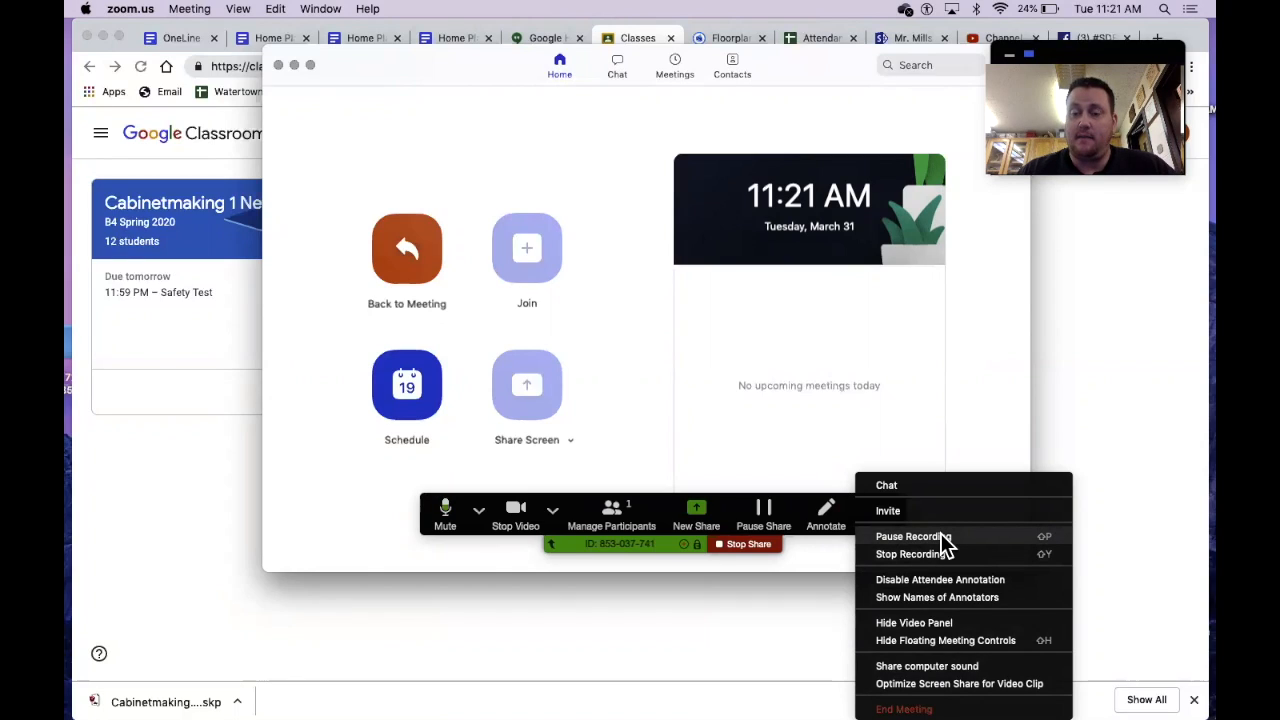
left_click(955, 355)
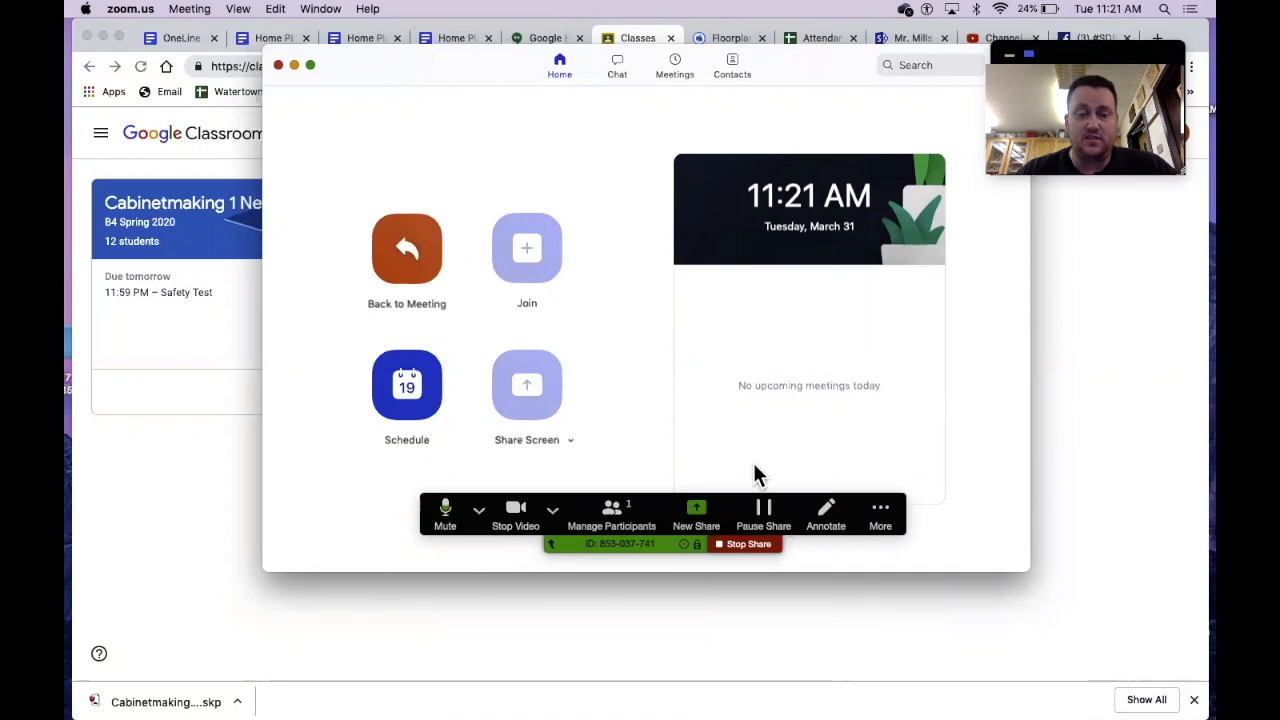
Turn off the webcam video and minimize the Zoom home window to reveal the Google Classroom page.
left_click(516, 513)
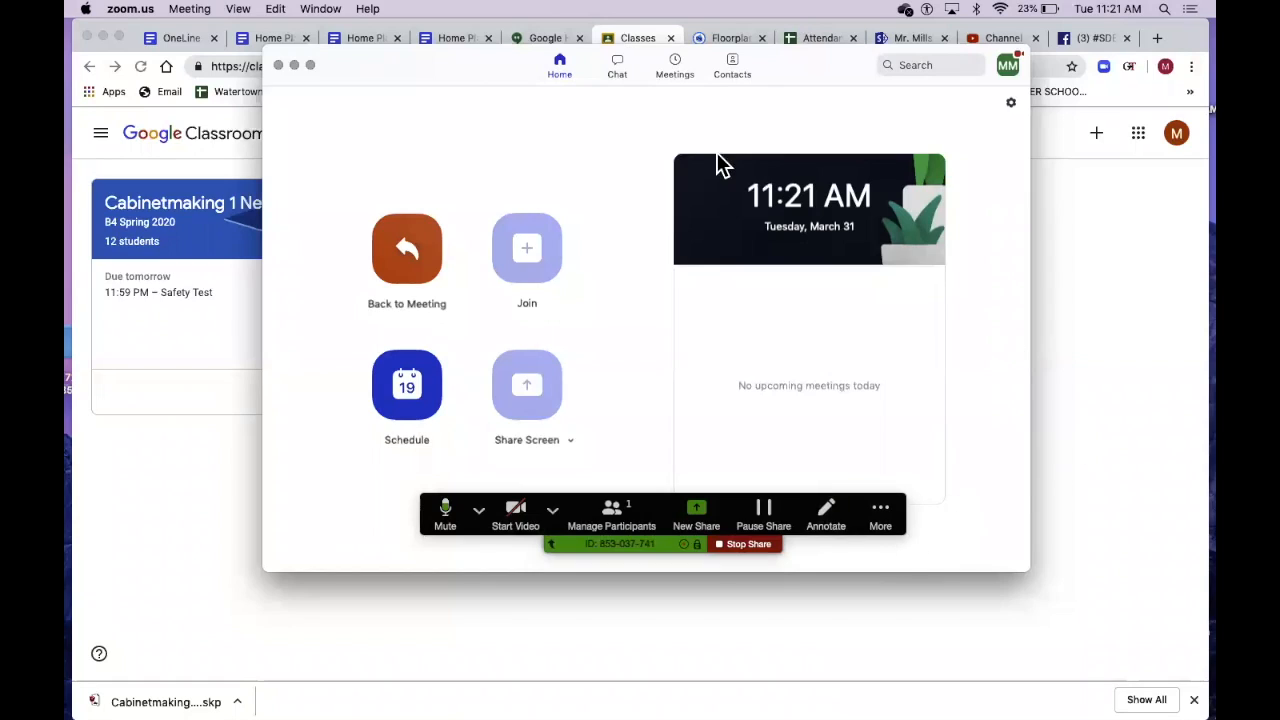
left_click(294, 65)
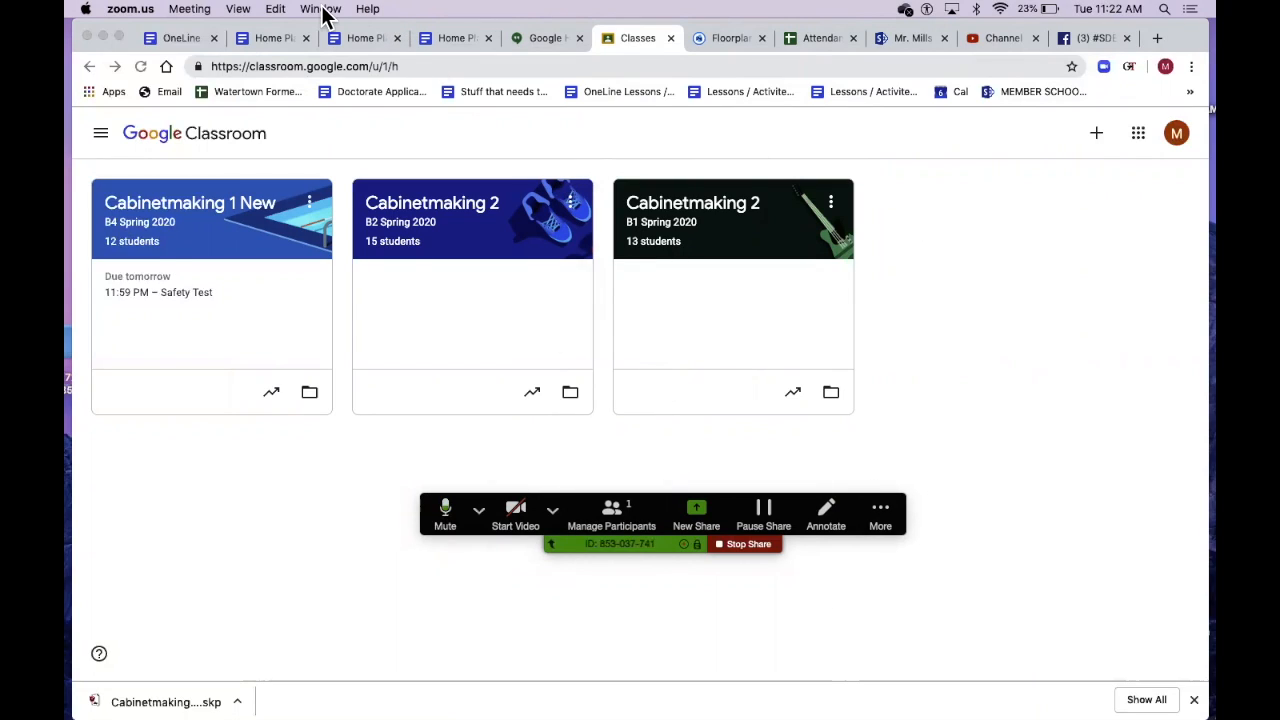
left_click(186, 10)
mouse_move(242, 12)
mouse_move(195, 10)
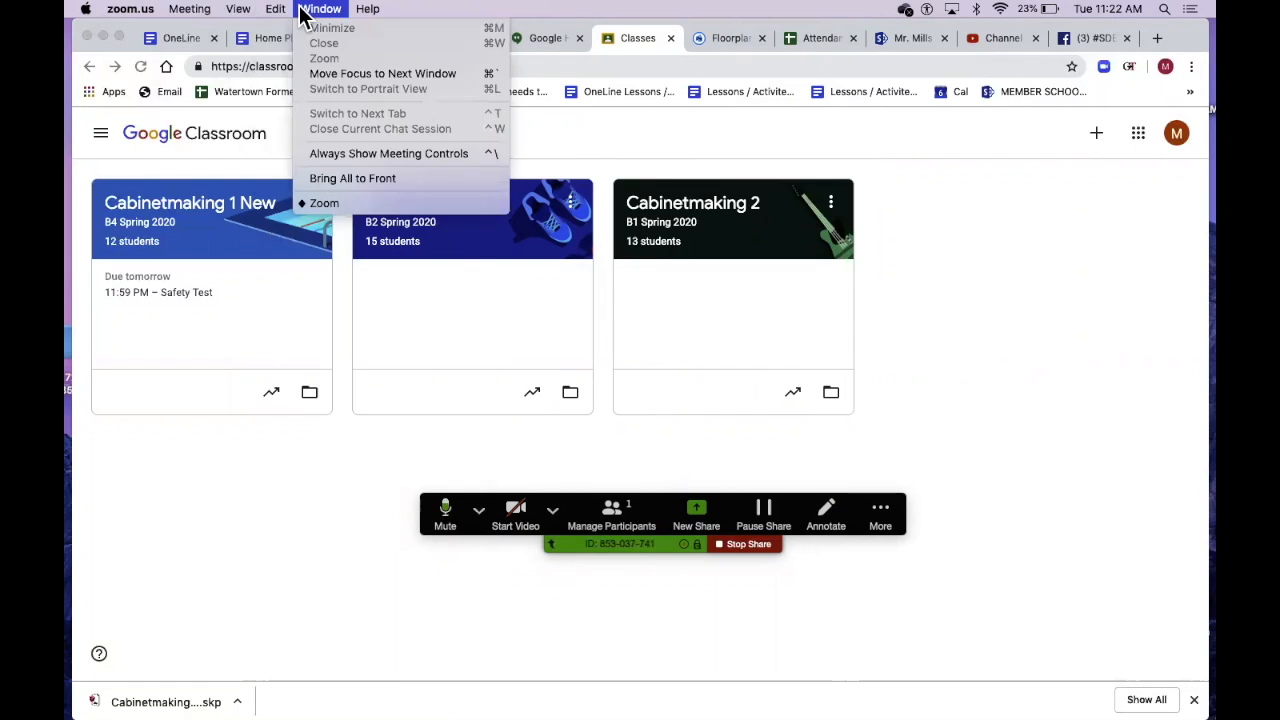
left_click(289, 137)
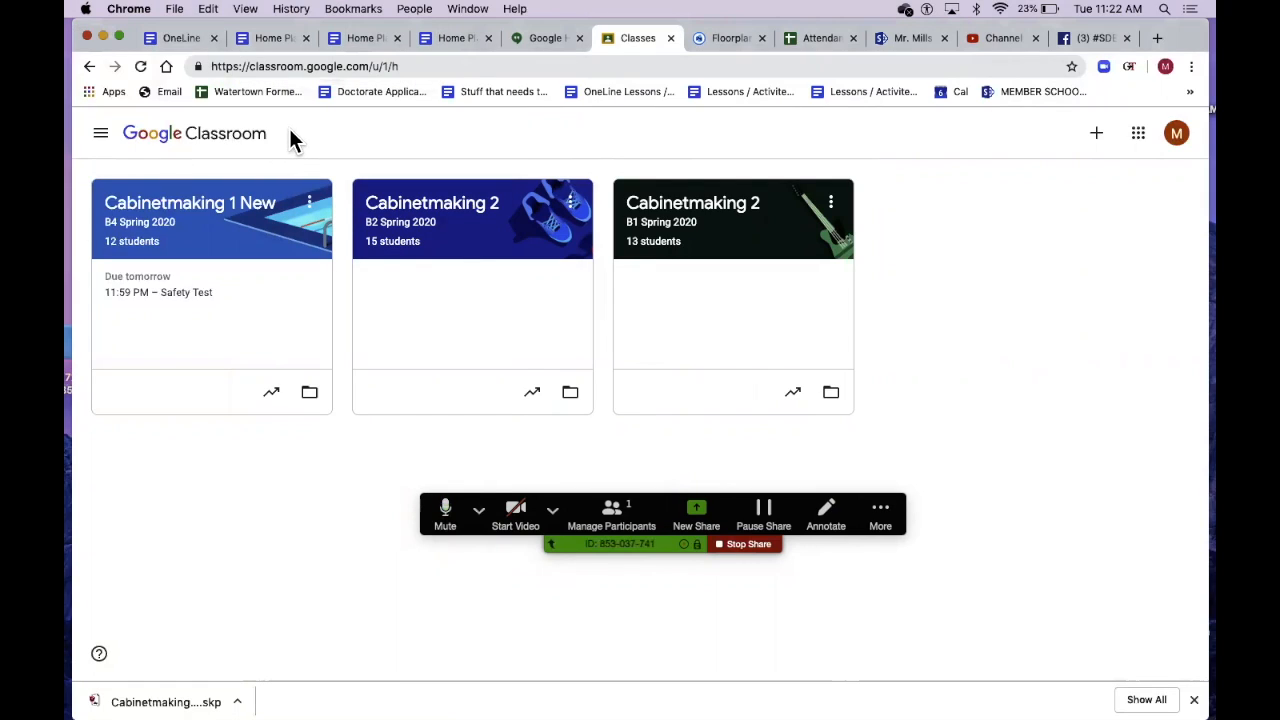
Switch to the Cabinetmaking Setup Template in SketchUp and look through its File and Camera commands.
left_click(77, 140)
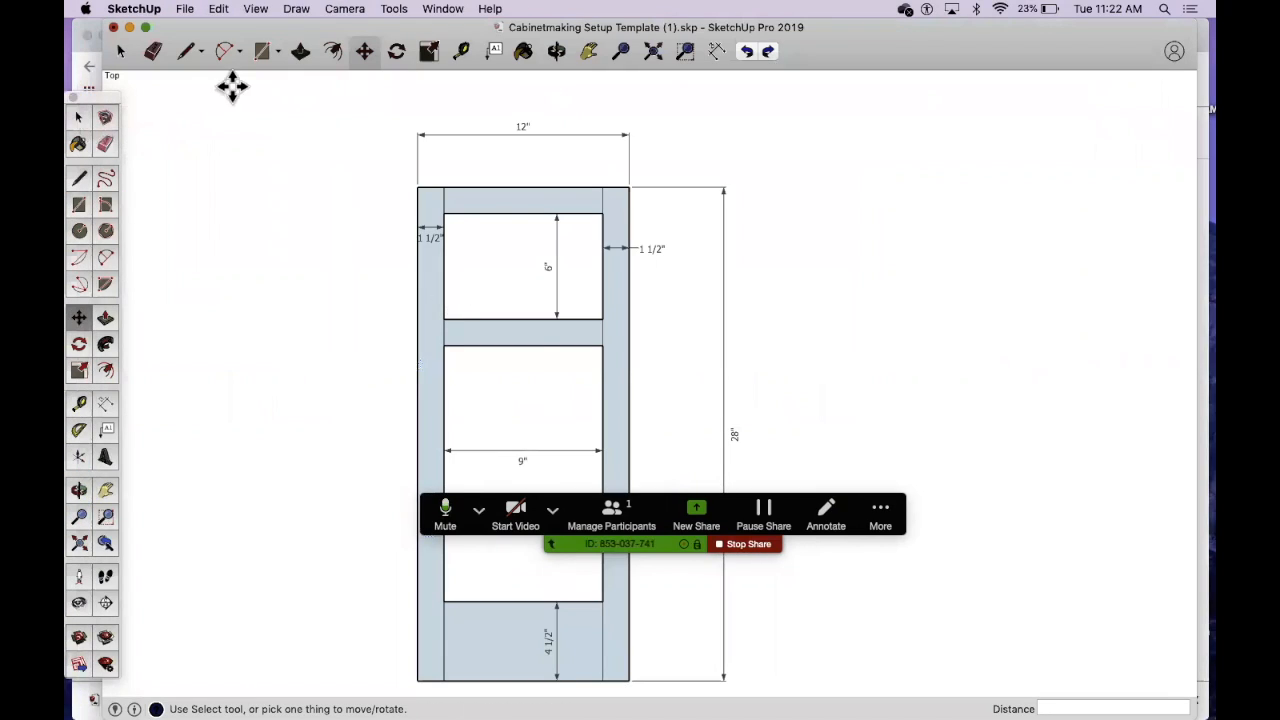
left_click(188, 10)
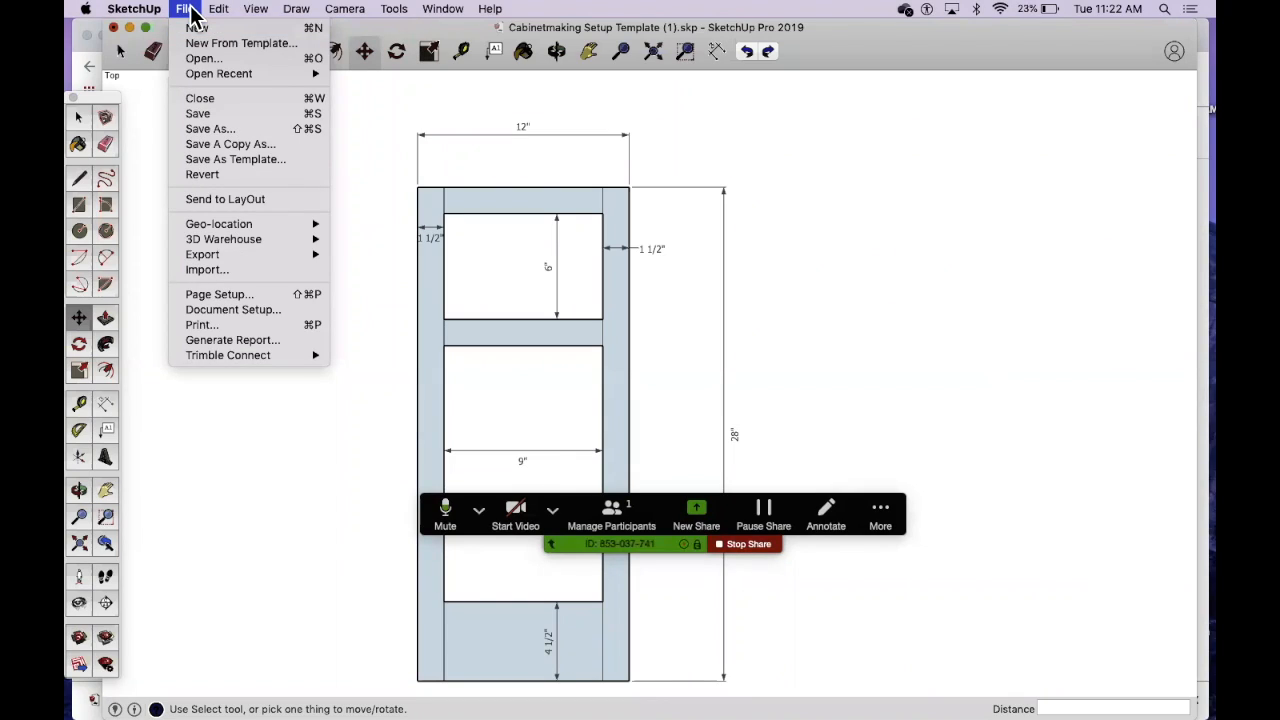
mouse_move(350, 12)
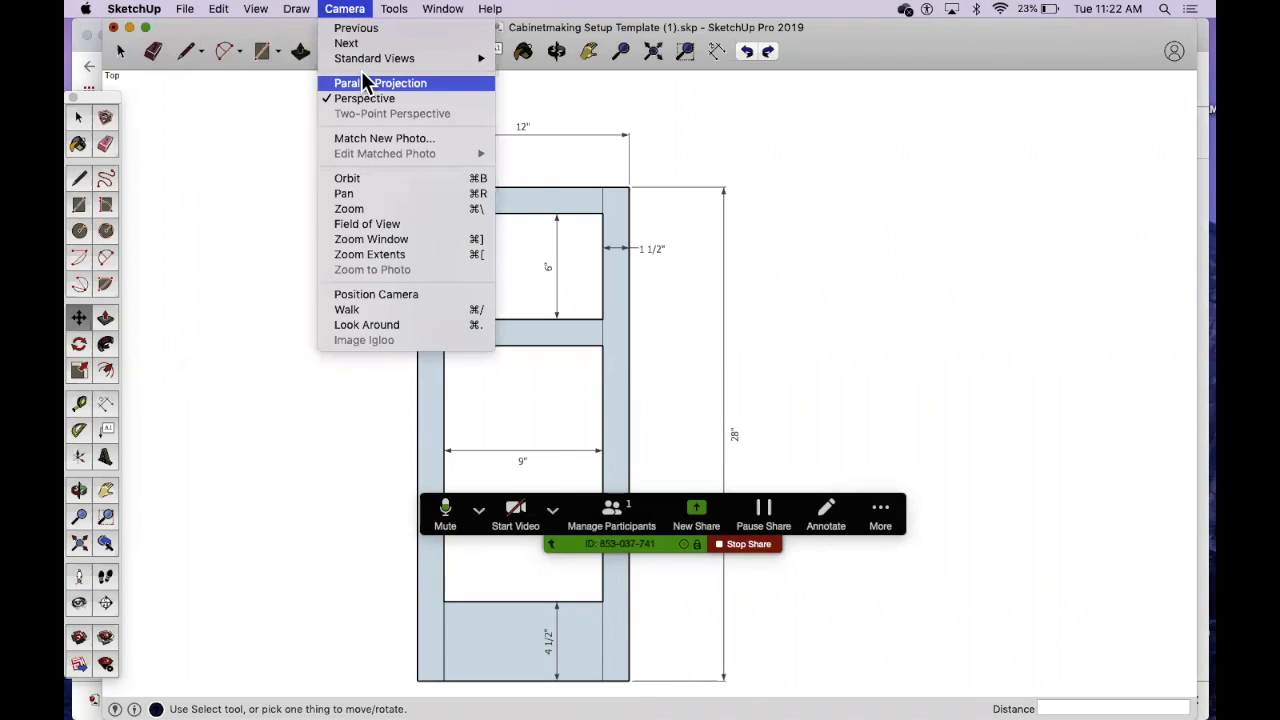
left_click(347, 12)
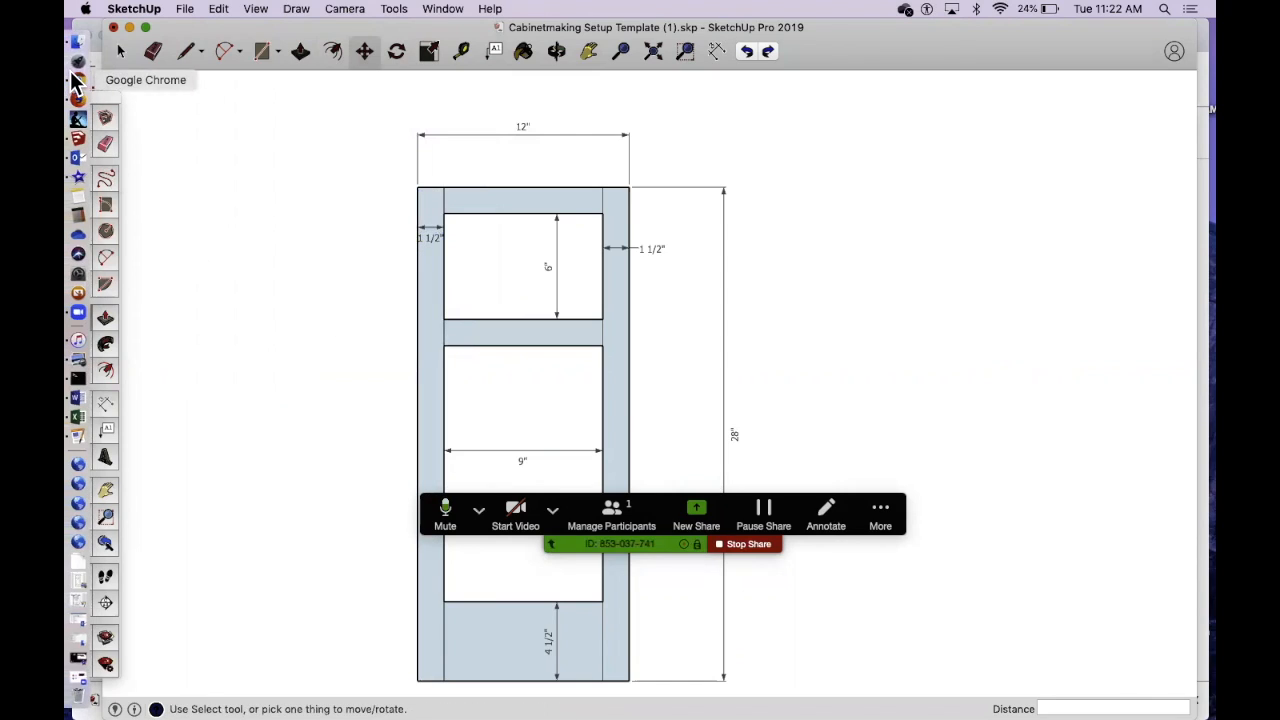
Switch to Finder and open zoom_0.mp4 from the 2020-03-31 09.13.03 meeting's recording folder within Documents.
left_click(77, 45)
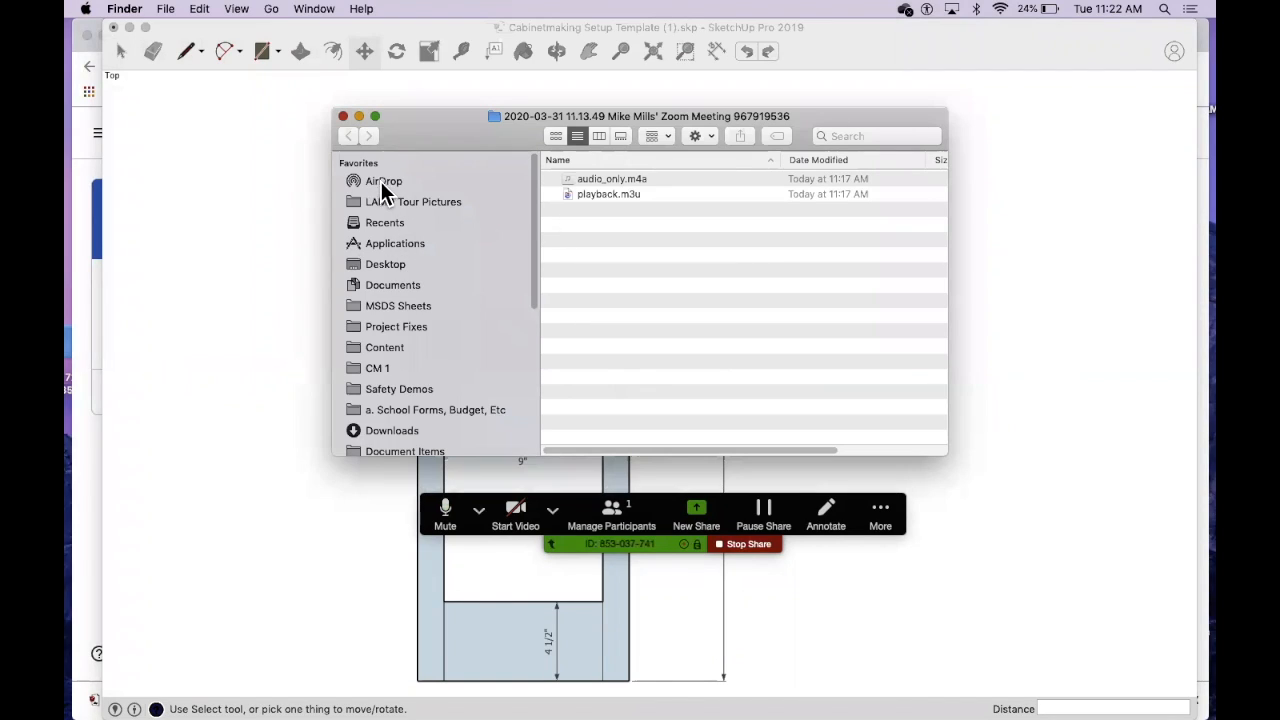
left_click(393, 265)
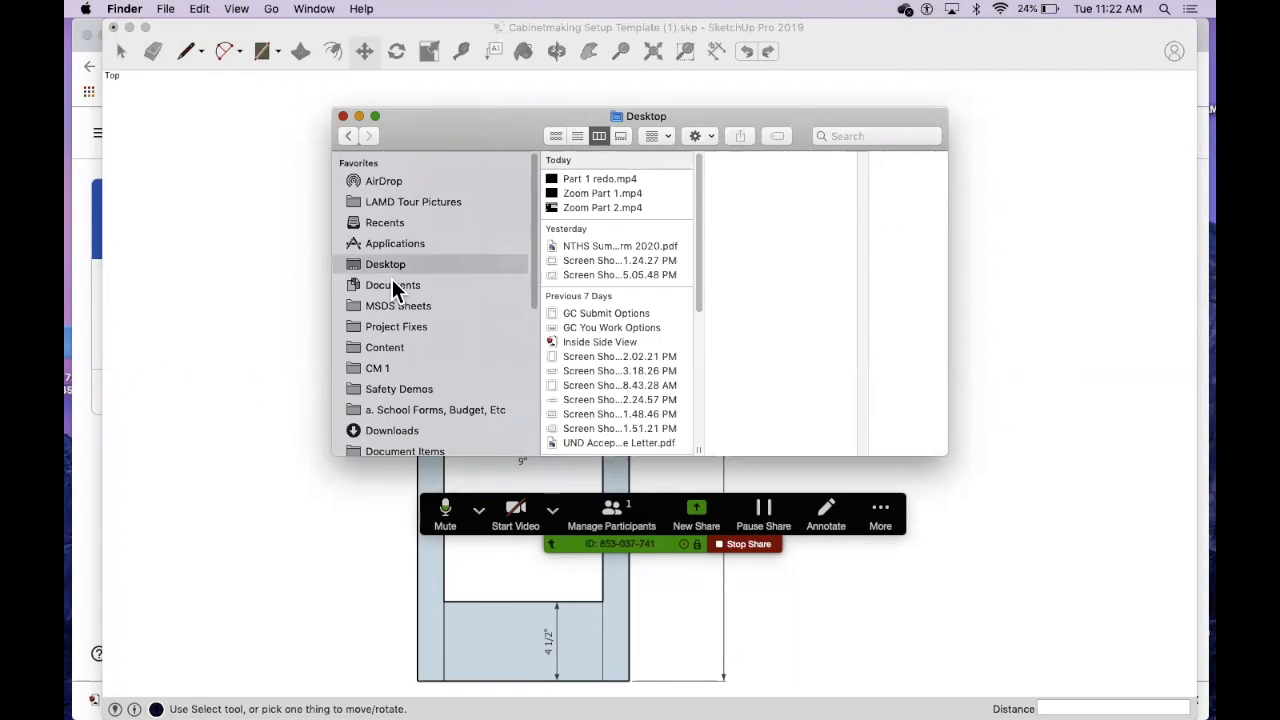
left_click(392, 283)
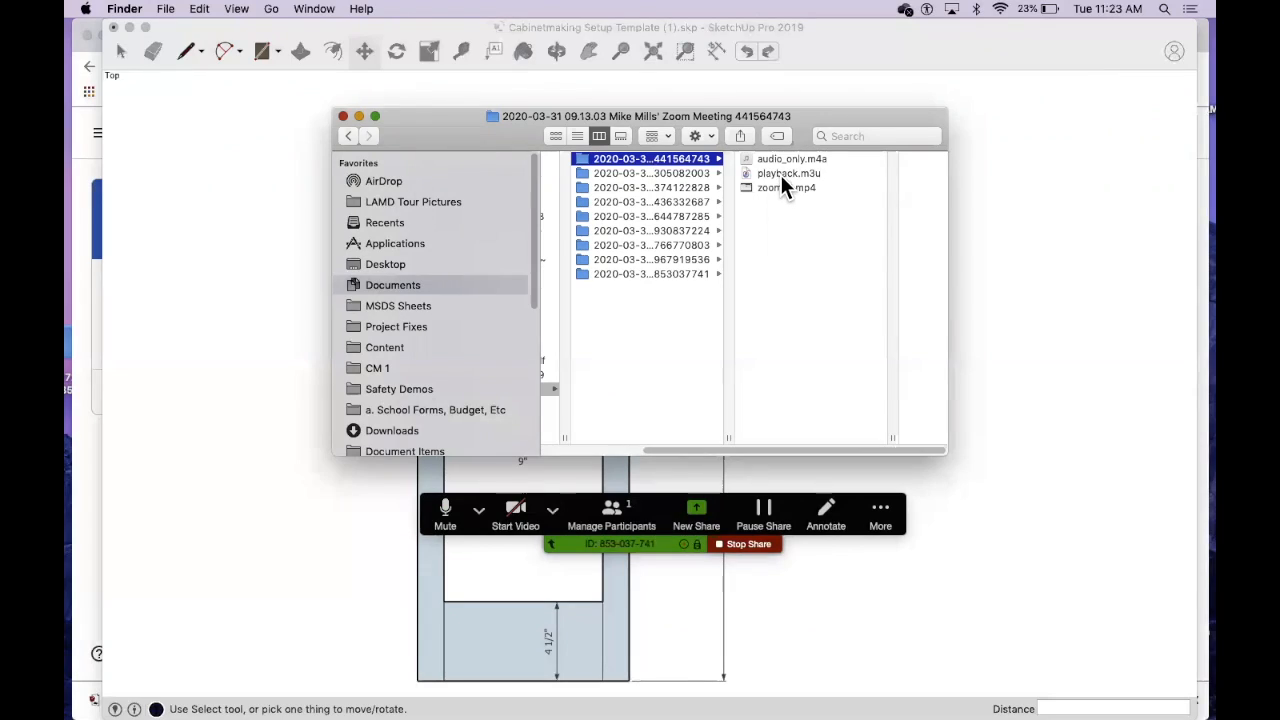
double_click(783, 182)
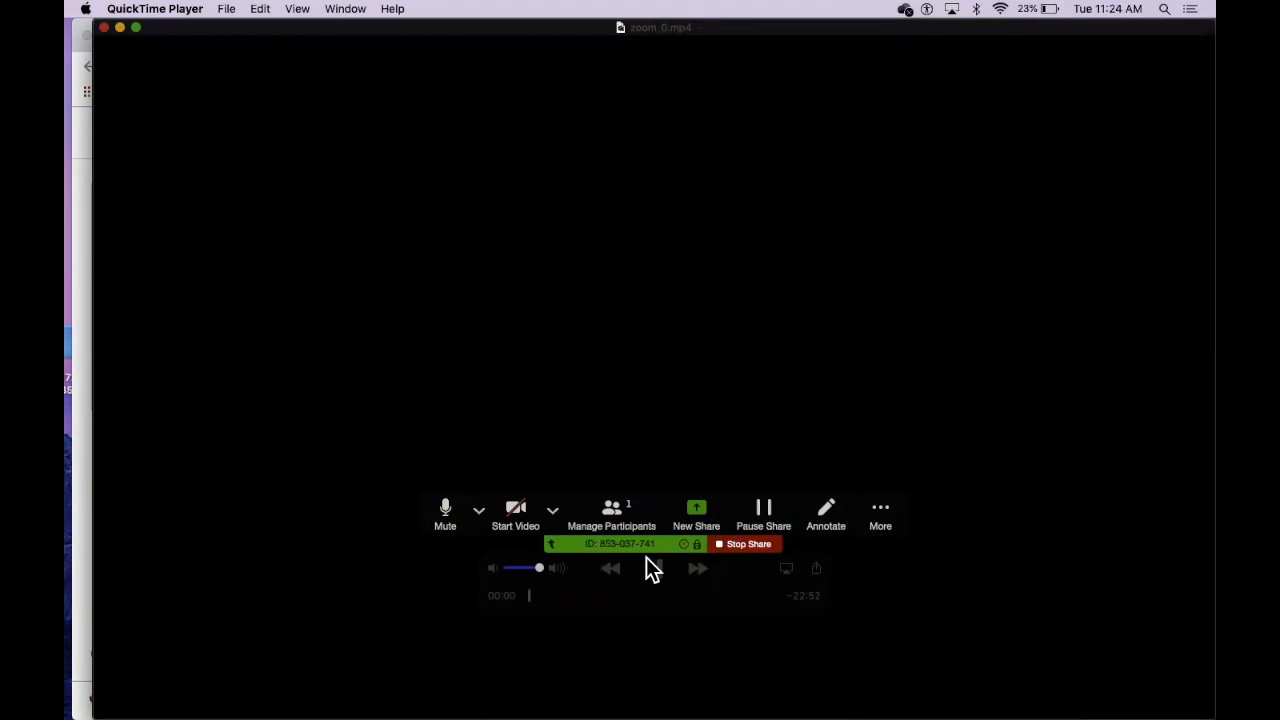
Play the first seconds of the recording, pause it, and close the video and the Finder window.
left_click(652, 568)
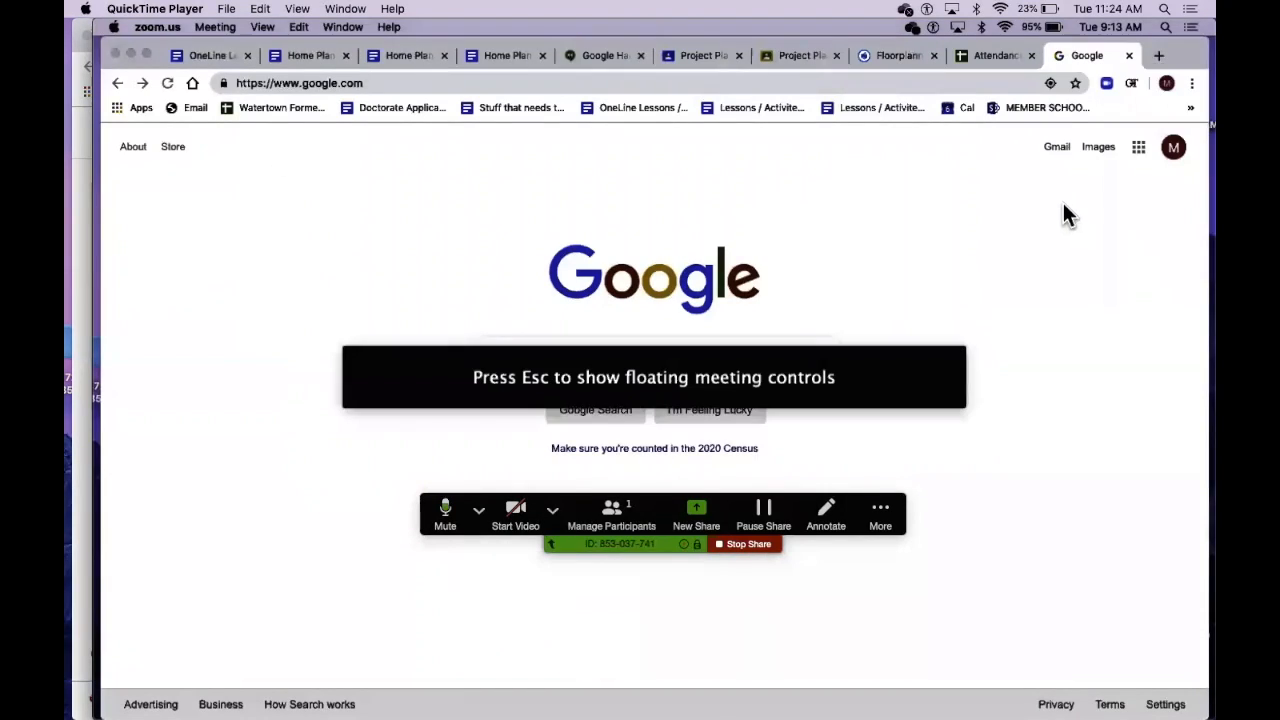
left_click(654, 568)
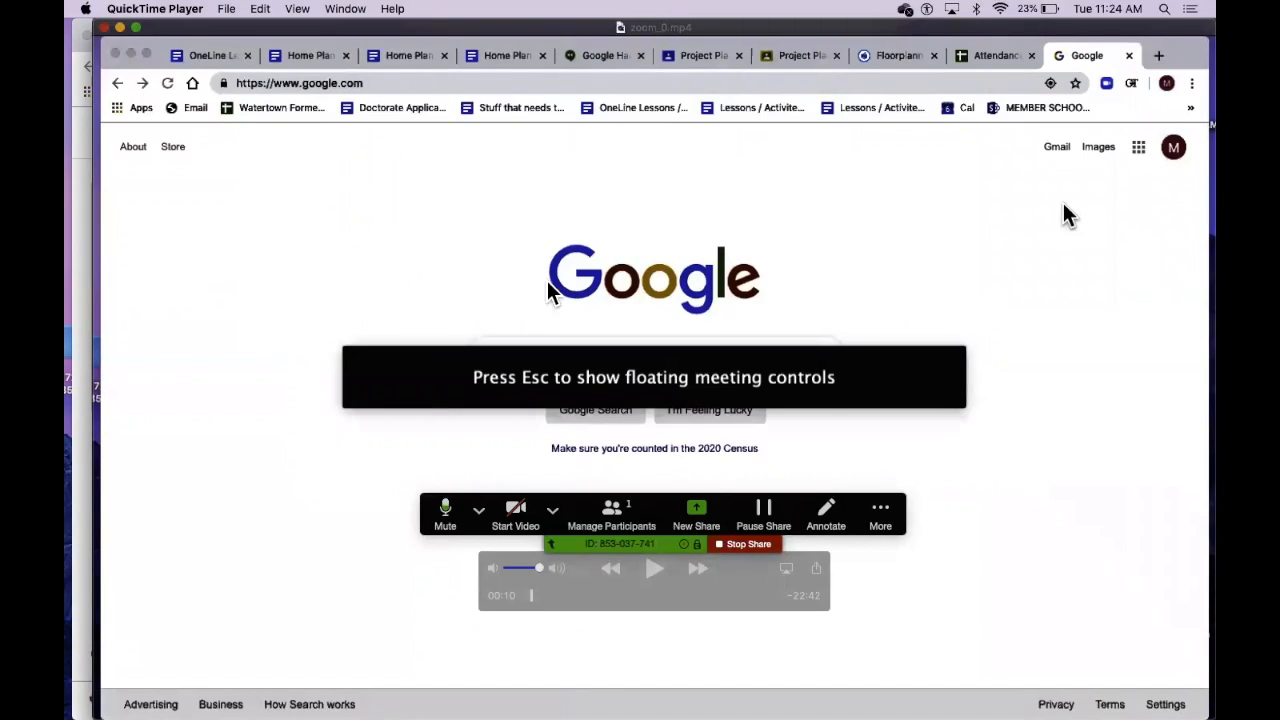
left_click(104, 28)
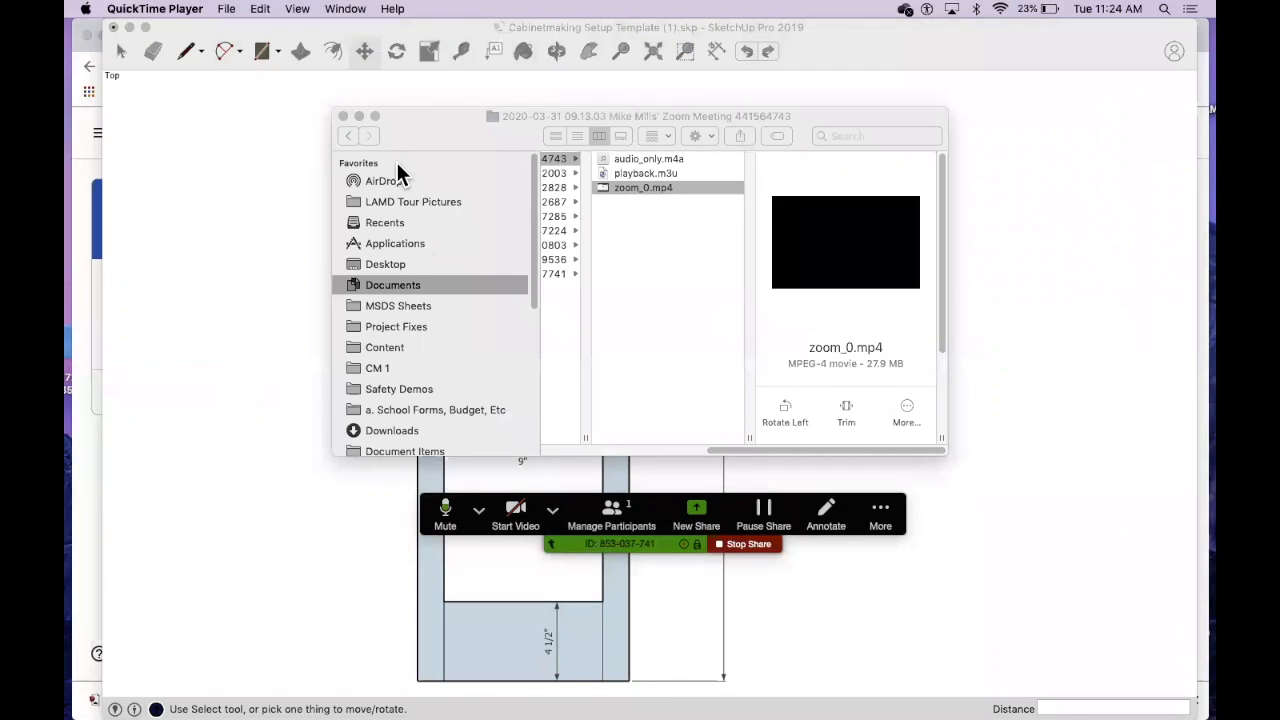
left_click(342, 117)
Switch to the Moving Things In Sketchup project in iMovie and briefly preview the start of its clip.
mouse_move(75, 210)
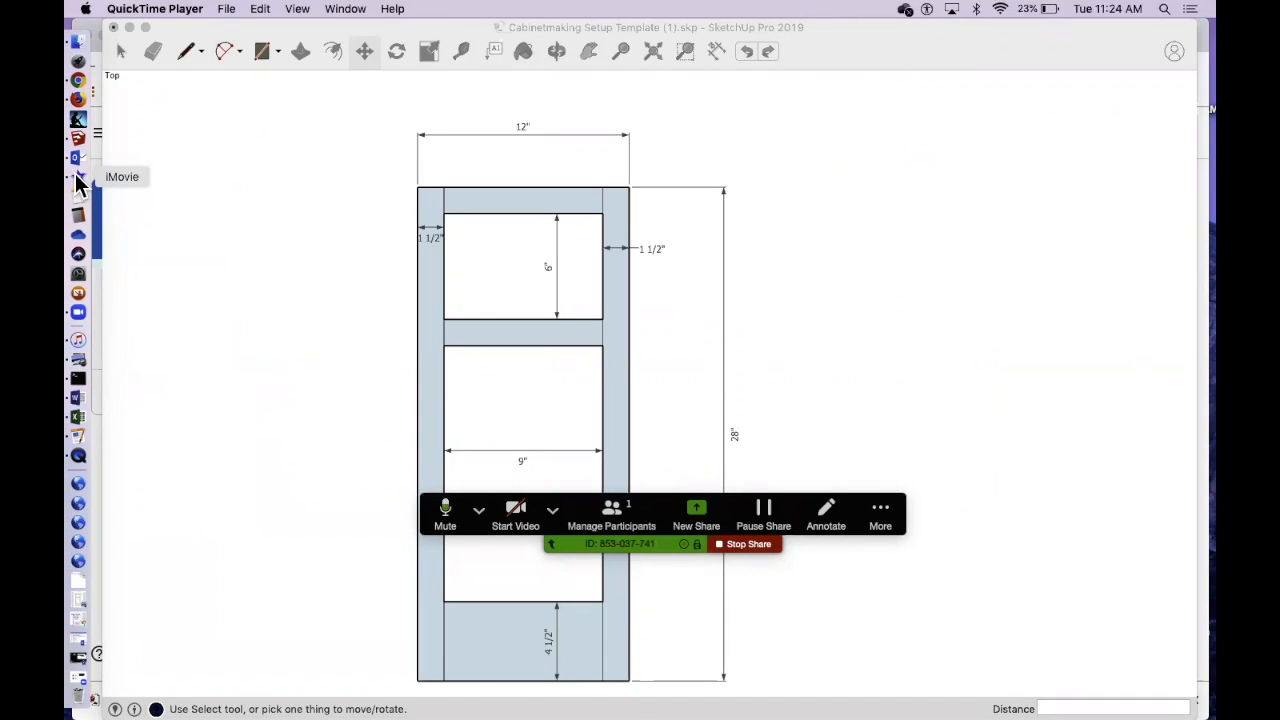
left_click(77, 180)
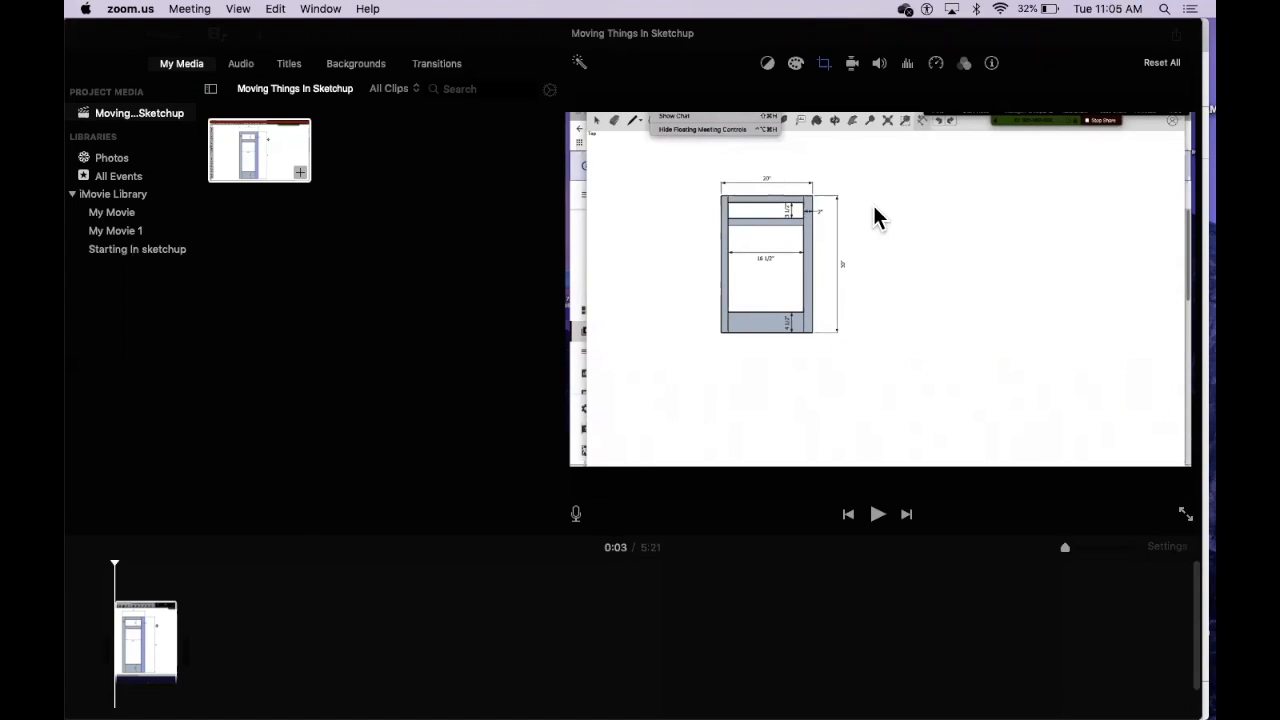
left_click(918, 240)
left_click(879, 514)
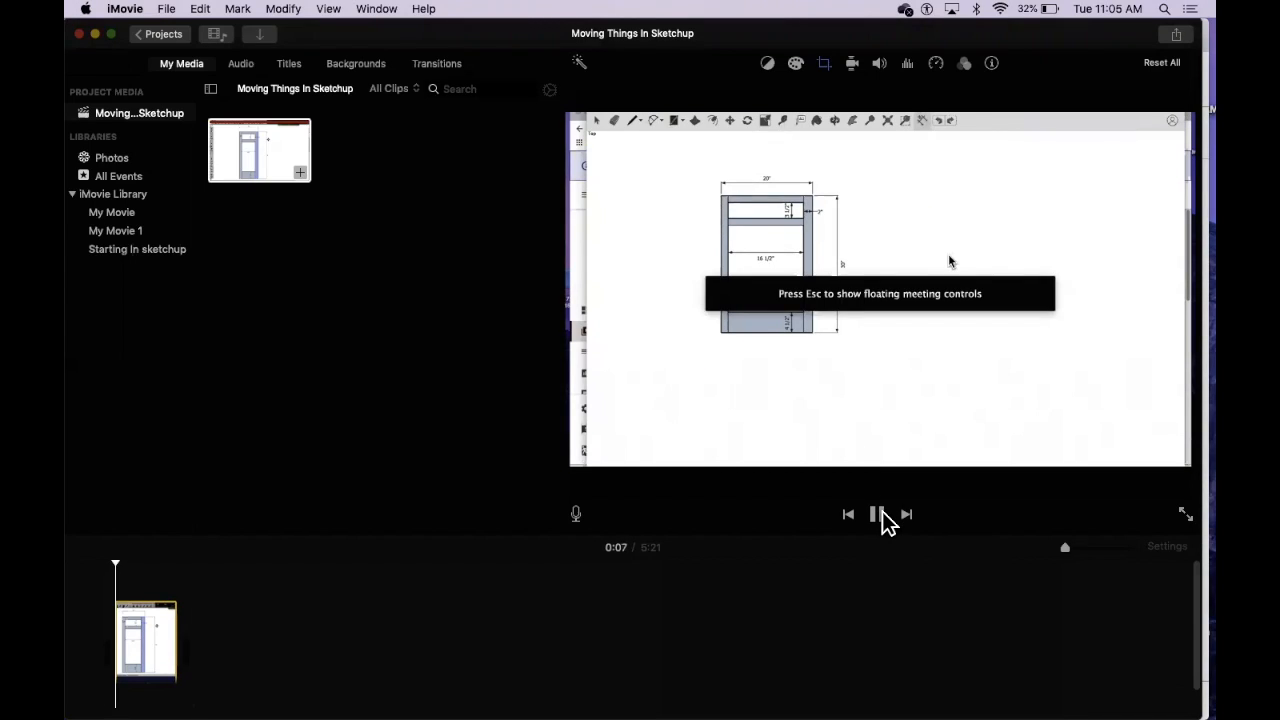
left_click(883, 516)
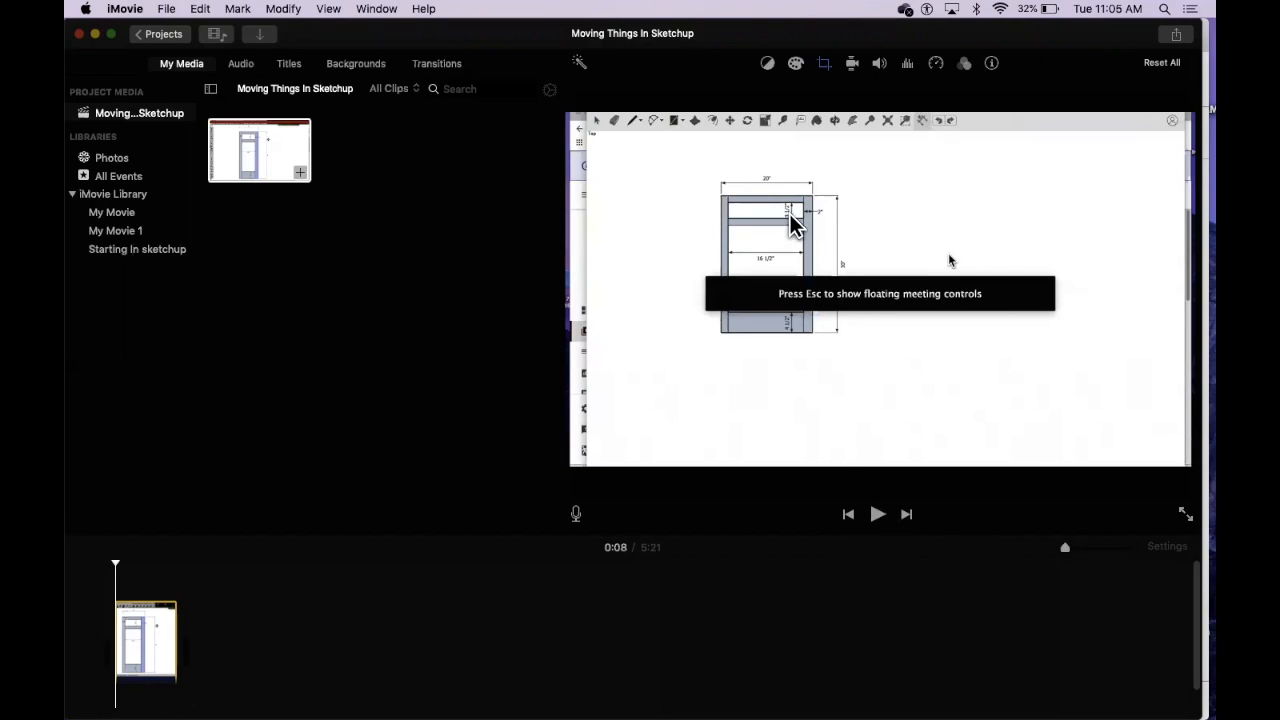
Set the timeline clip's crop style to Fit so the full recorded screen is included.
left_click(825, 64)
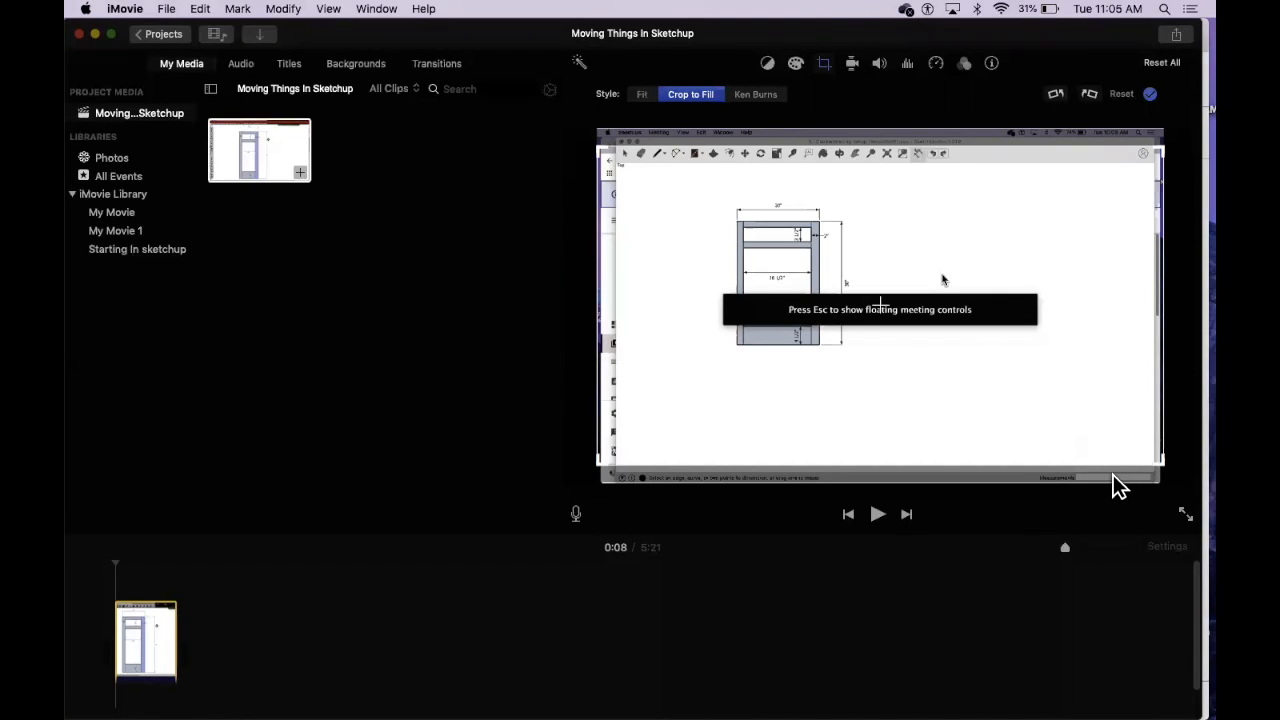
left_click(640, 96)
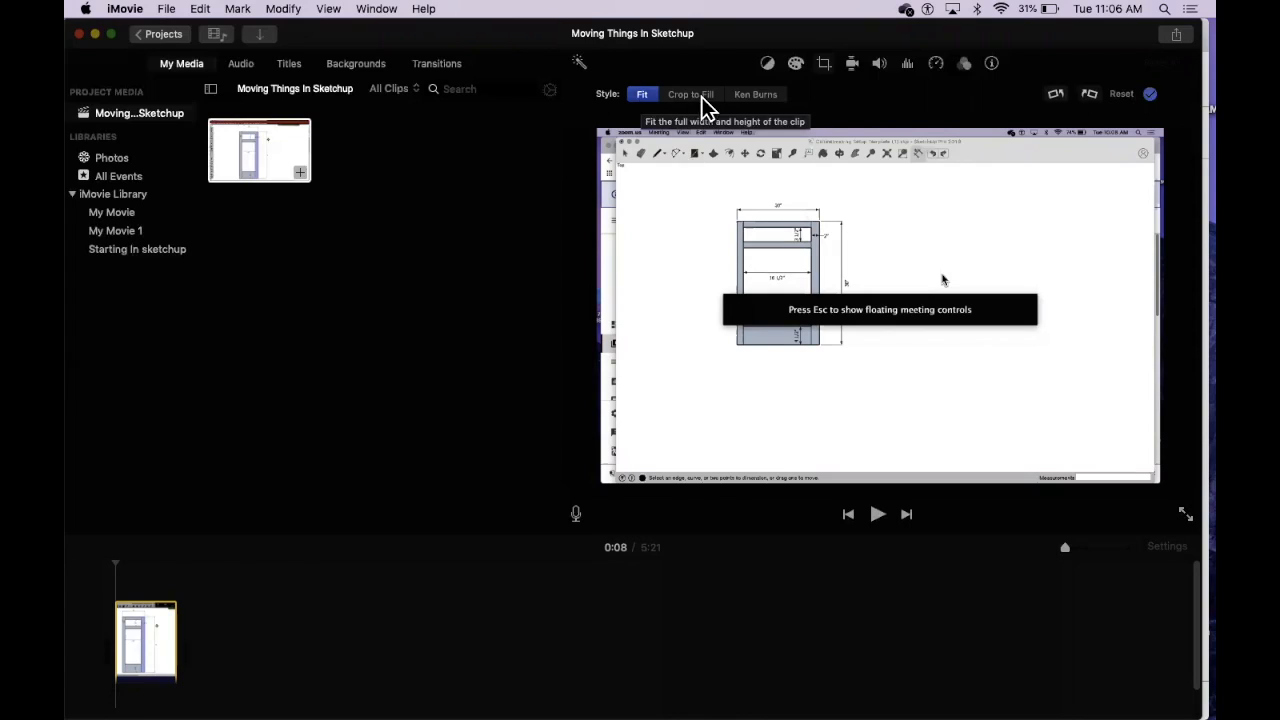
left_click(436, 305)
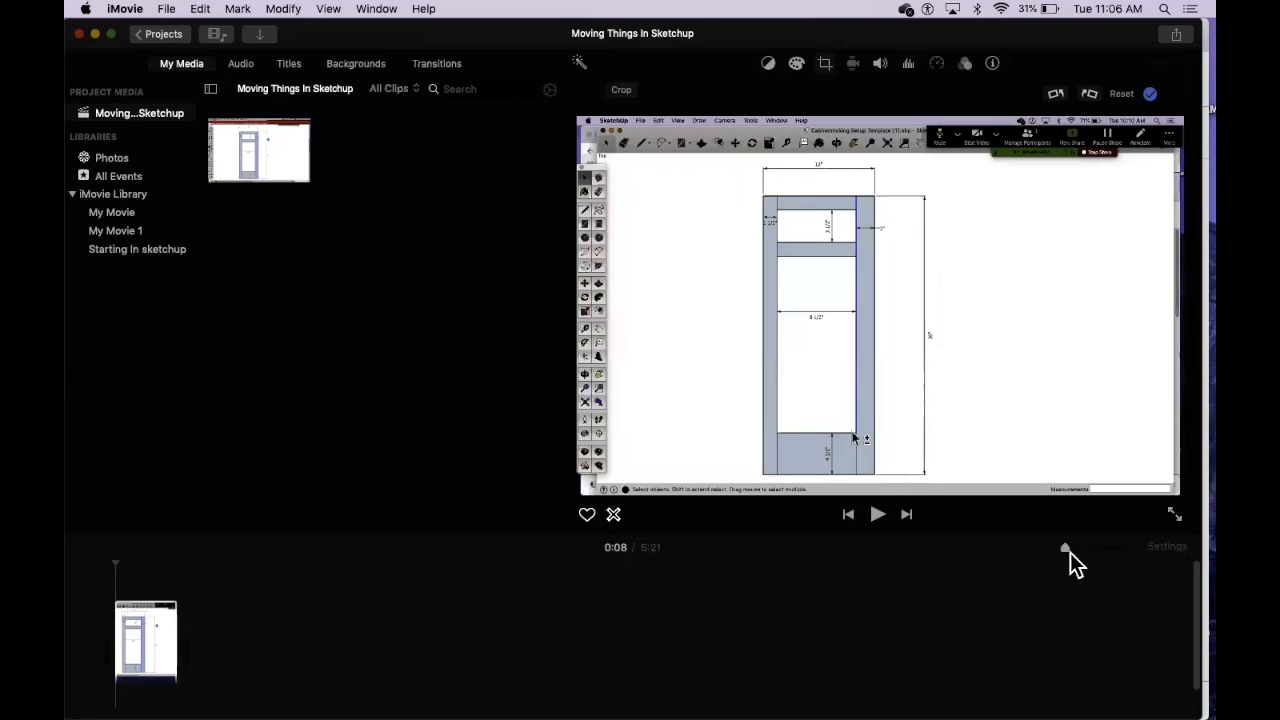
left_click(1089, 549)
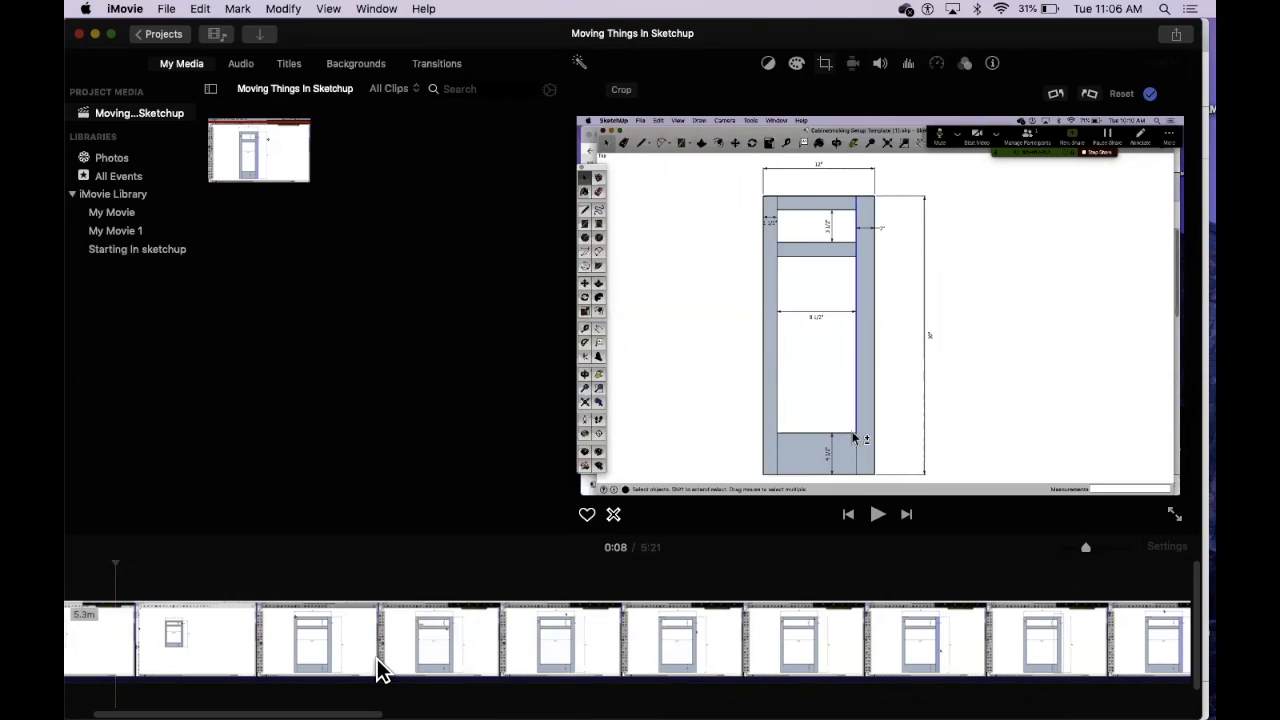
Review the YouTube upload details for the project, including resolution, category and privacy, and cancel without uploading.
left_click(168, 10)
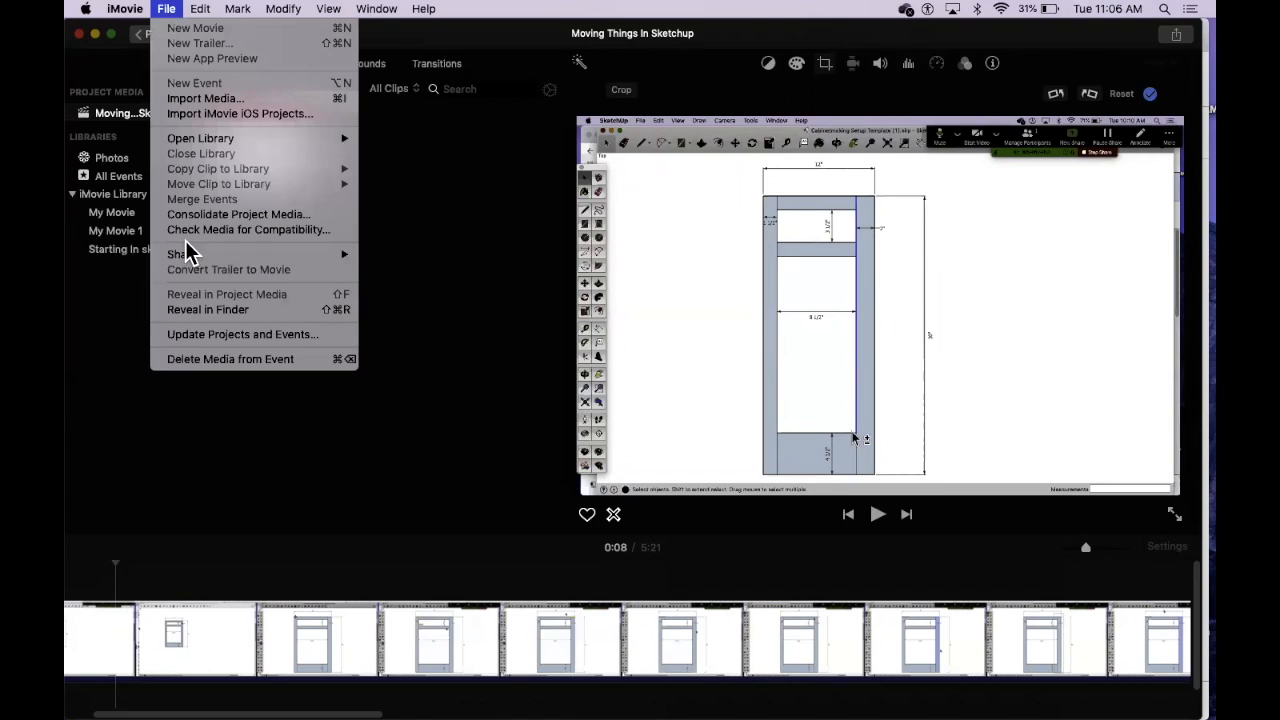
mouse_move(188, 262)
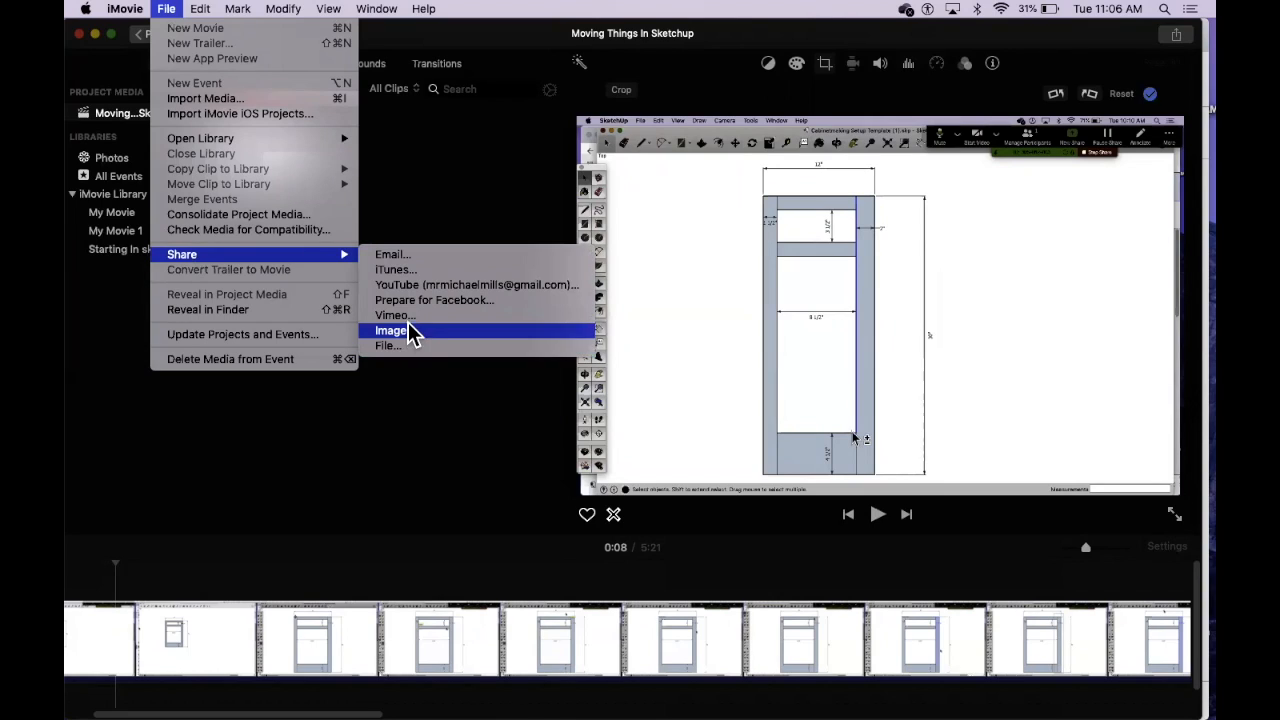
left_click(408, 288)
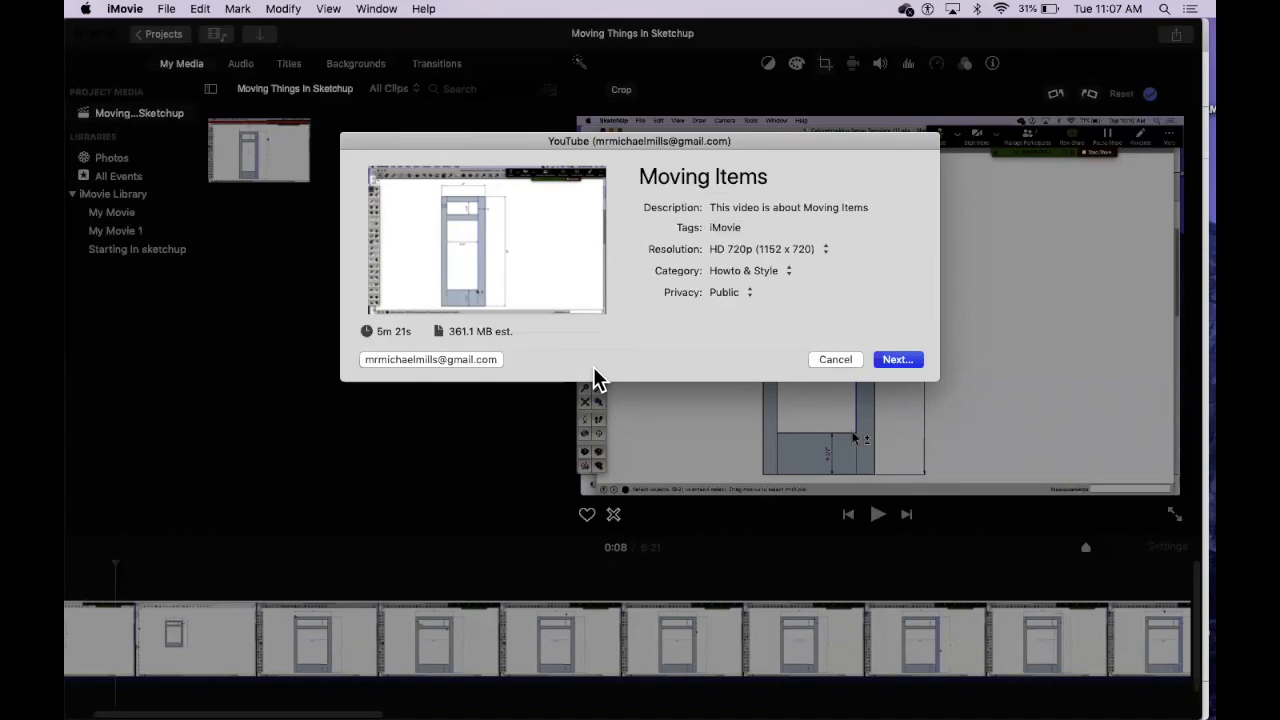
left_click(834, 360)
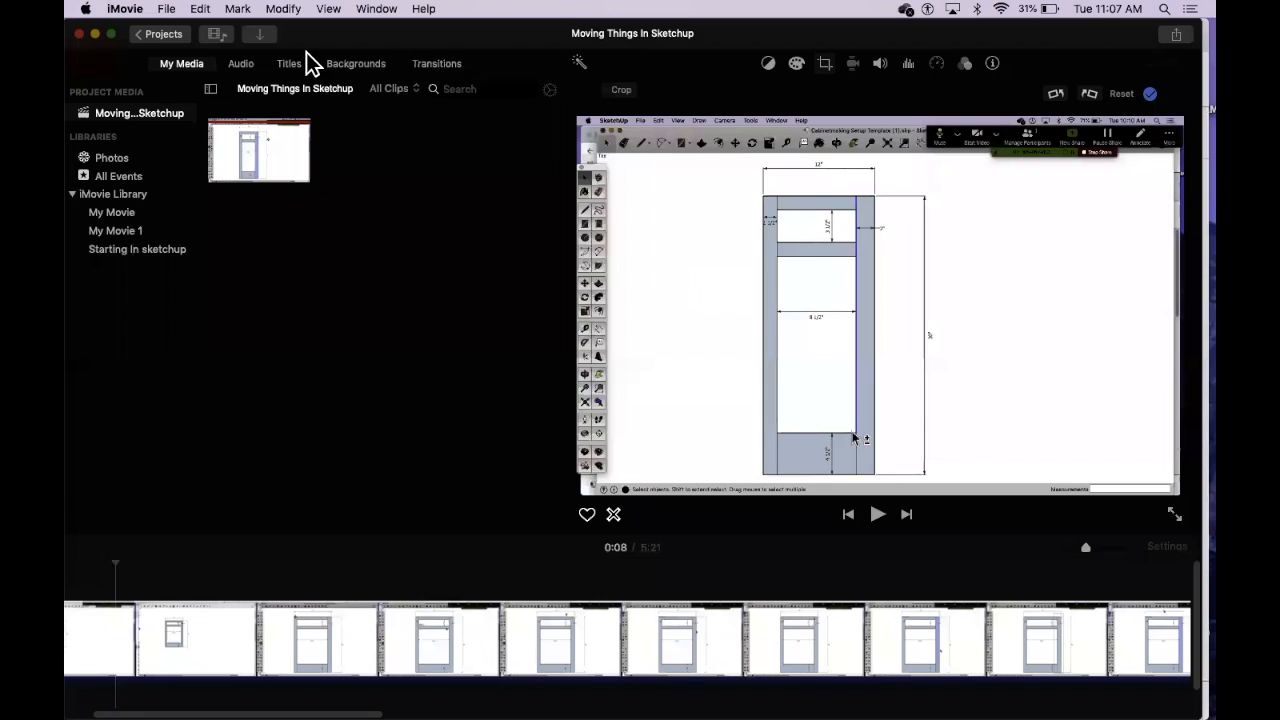
View the project's sharing destinations, including export to a file, and leave without choosing one.
left_click(166, 10)
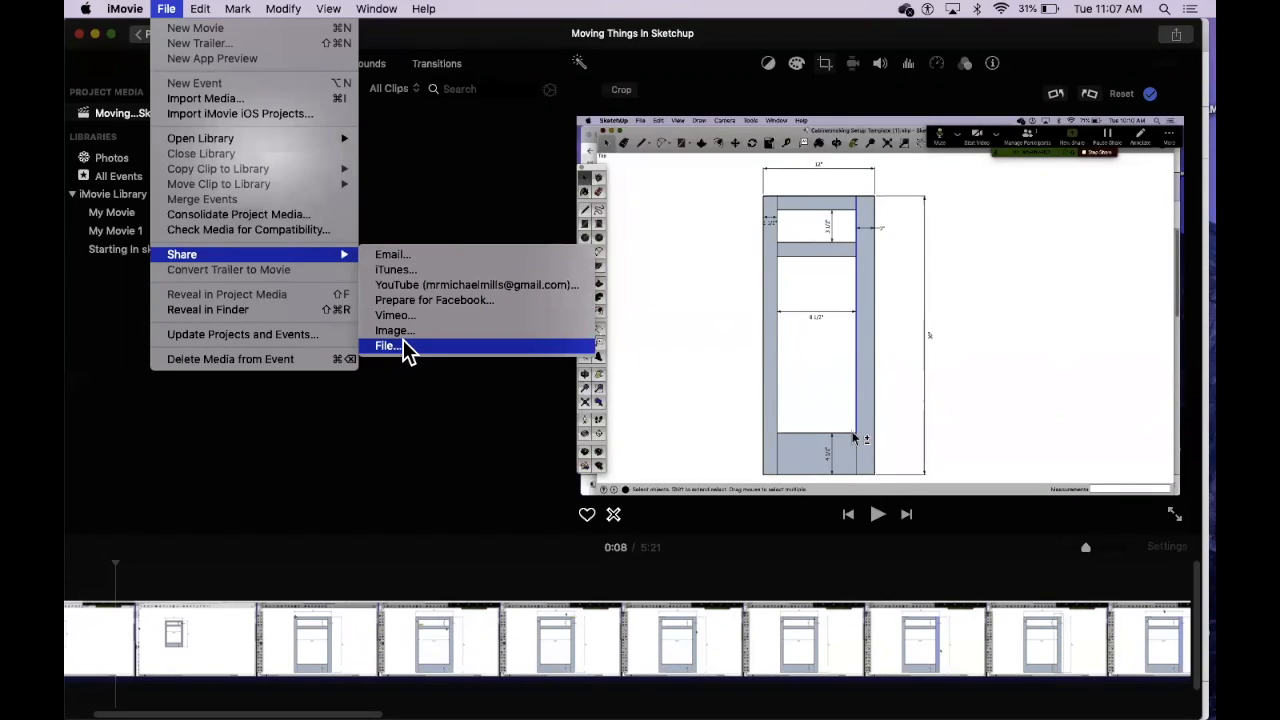
left_click(434, 491)
mouse_move(72, 185)
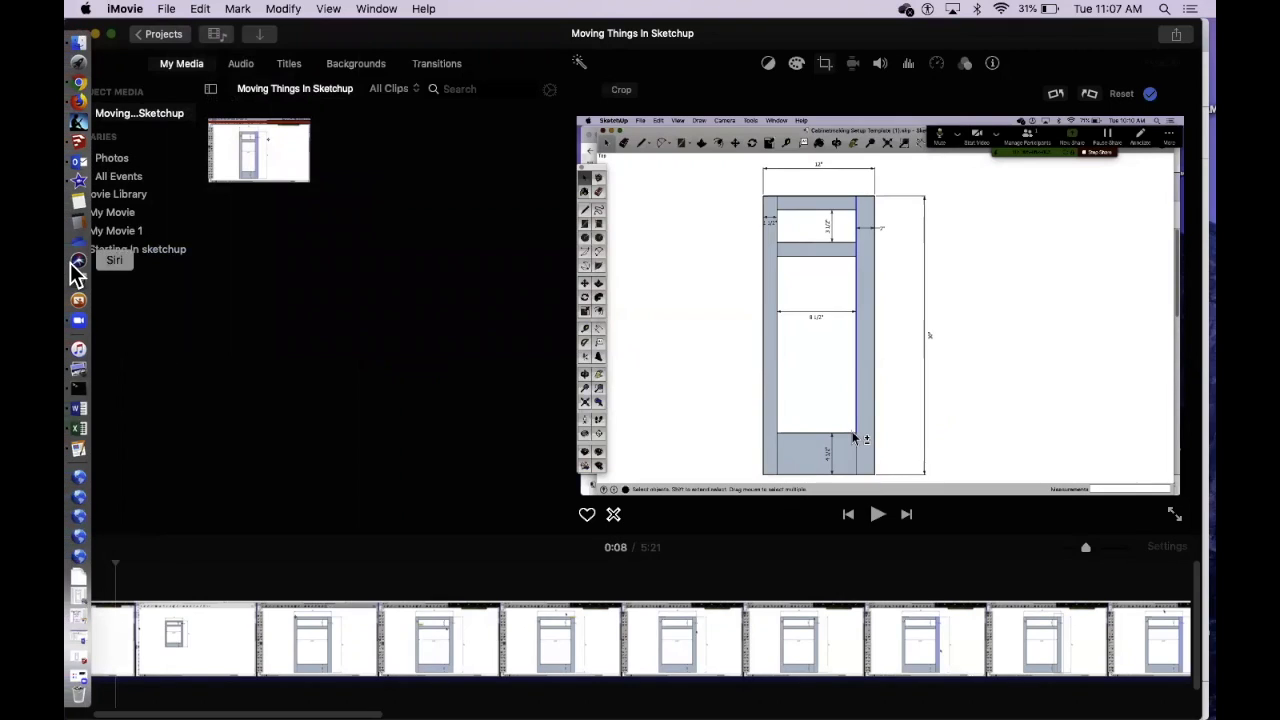